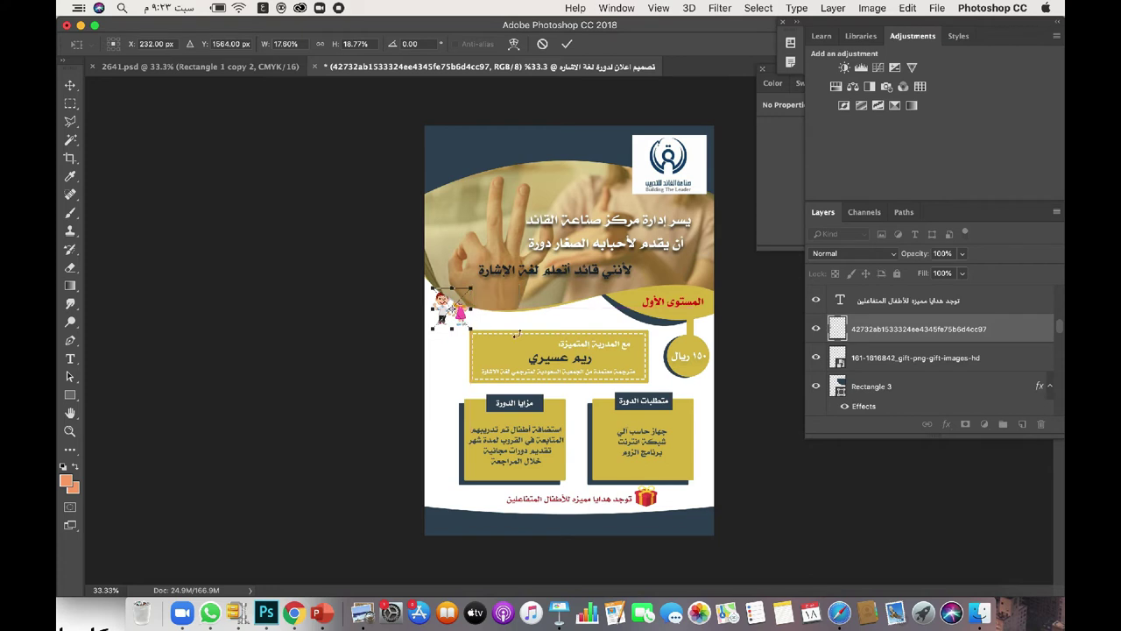
# Commit the children clipart's resize and shift the gold rectangle behind the trainer details right, close to the price circle.
pyautogui.press('Return')
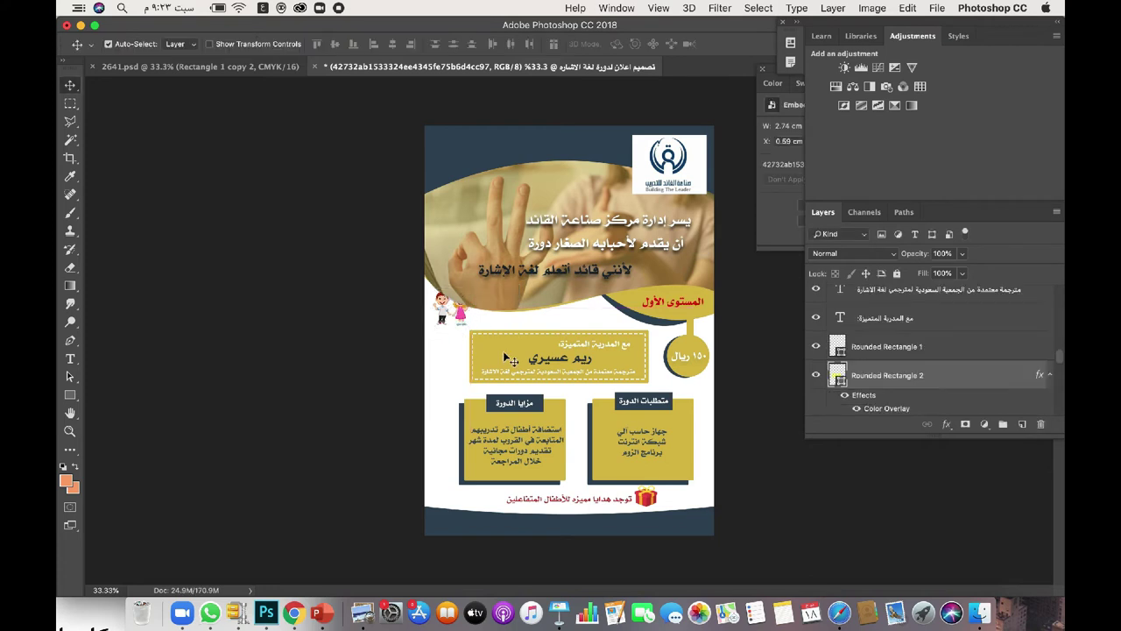
pyautogui.click(505, 357)
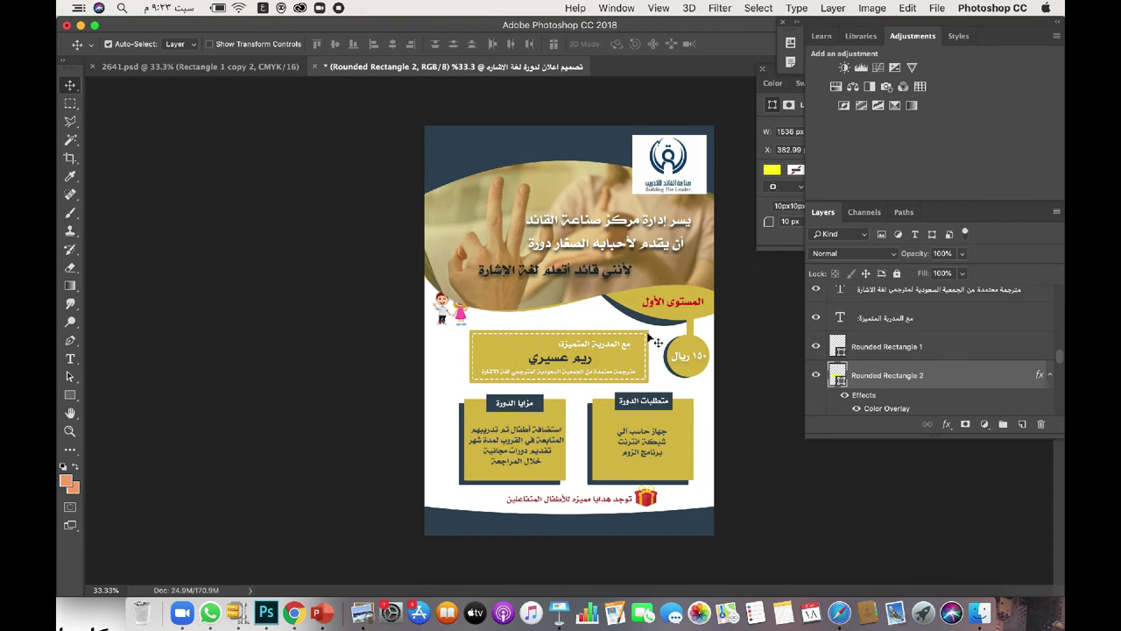
pyautogui.hotkey('shift', 'Right')
pyautogui.hotkey('shift', 'Right')
pyautogui.hotkey('shift', 'Right')
pyautogui.hotkey('shift', 'Right')
pyautogui.hotkey('shift', 'Right')
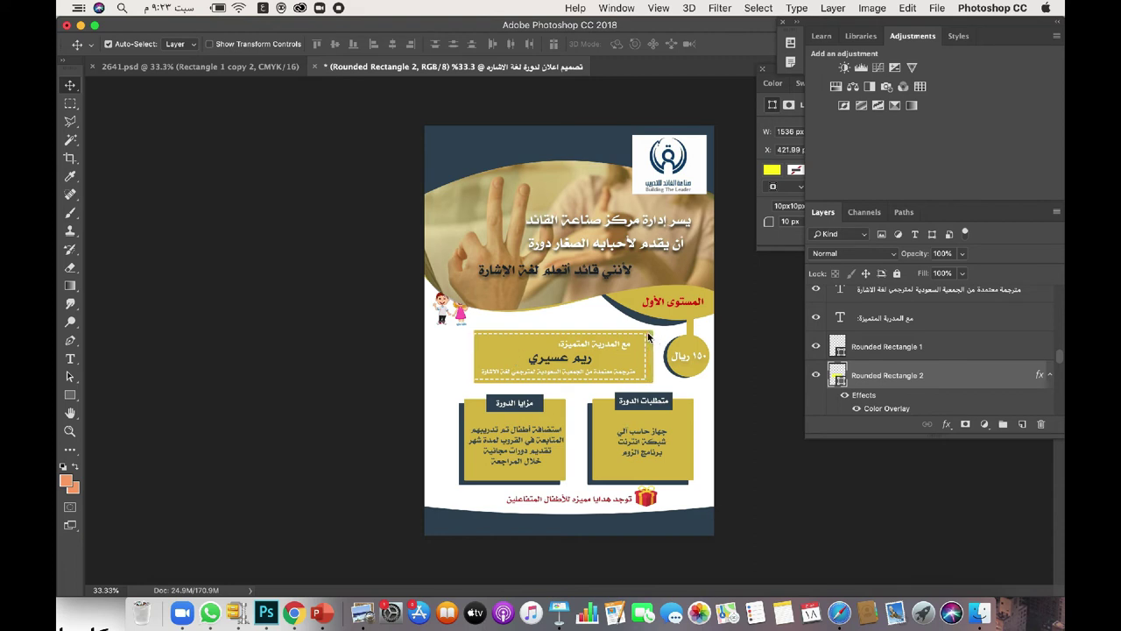
pyautogui.press('Right')
pyautogui.press('Right')
pyautogui.press('Right')
pyautogui.press('Right')
pyautogui.press('Right')
pyautogui.press('Right')
pyautogui.press('Right')
pyautogui.press('Right')
pyautogui.press('Right')
pyautogui.press('Right')
pyautogui.press('Right')
pyautogui.press('Right')
pyautogui.press('Right')
pyautogui.press('Right')
pyautogui.press('Right')
pyautogui.press('Right')
pyautogui.press('Right')
pyautogui.press('Right')
pyautogui.press('Right')
pyautogui.press('Right')
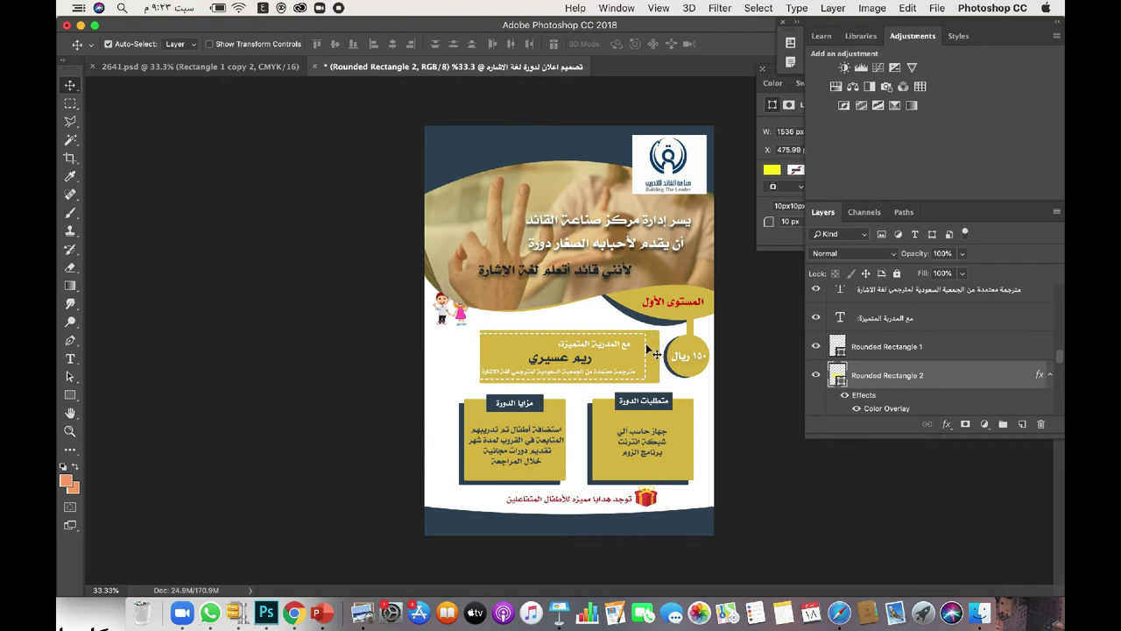
pyautogui.moveTo(647, 349); pyautogui.dragTo(654, 352)
pyautogui.press('Left')
pyautogui.press('Left')
pyautogui.press('Left')
pyautogui.press('Left')
pyautogui.press('Left')
pyautogui.press('Left')
pyautogui.press('Left')
pyautogui.press('Left')
pyautogui.press('Left')
pyautogui.press('Left')
pyautogui.press('Left')
pyautogui.press('Left')
pyautogui.press('Left')
pyautogui.press('Left')
pyautogui.press('Left')
pyautogui.press('Left')
pyautogui.press('Left')
pyautogui.press('Left')
pyautogui.press('Left')
pyautogui.press('Left')
# Shift the dashed white border right so it is centred inside the gold trainer rectangle.
pyautogui.click(646, 348)
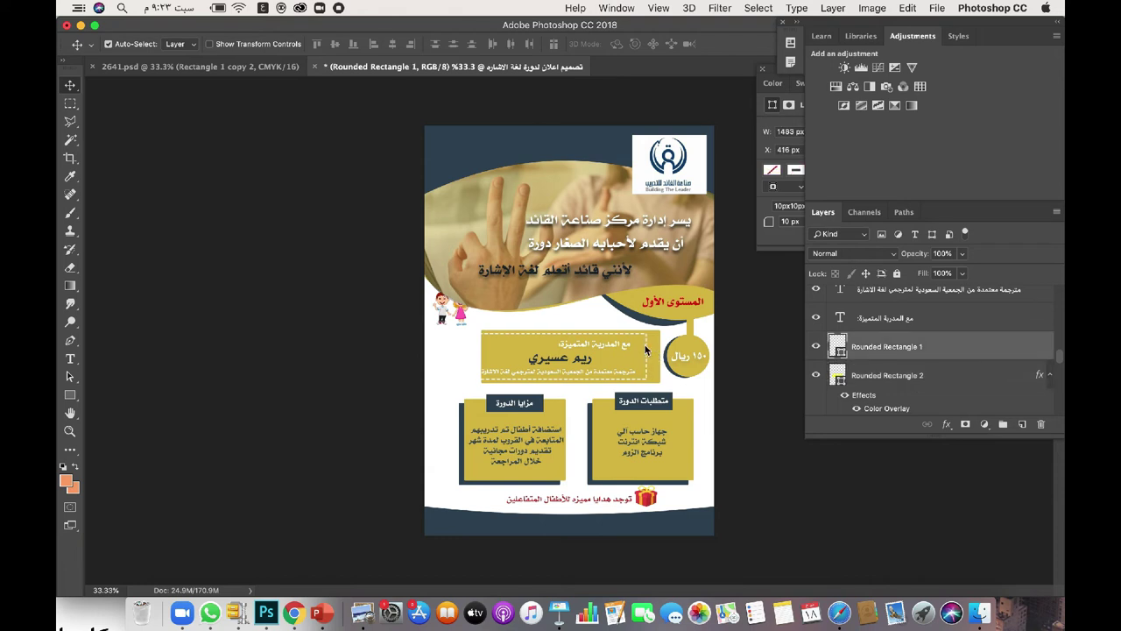
pyautogui.press('Right')
pyautogui.press('Right')
pyautogui.press('Right')
pyautogui.press('Right')
pyautogui.press('Right')
pyautogui.press('Right')
pyautogui.press('Right')
pyautogui.press('Right')
pyautogui.press('Right')
pyautogui.press('Right')
pyautogui.press('Right')
pyautogui.press('Right')
pyautogui.press('Right')
pyautogui.press('Right')
pyautogui.press('Right')
pyautogui.press('Right')
pyautogui.press('Right')
pyautogui.press('Right')
pyautogui.press('Right')
pyautogui.press('Right')
pyautogui.press('Right')
pyautogui.press('Right')
pyautogui.press('Right')
pyautogui.press('Right')
pyautogui.press('Right')
pyautogui.press('Right')
pyautogui.press('Right')
pyautogui.press('Right')
pyautogui.press('Right')
pyautogui.press('Right')
pyautogui.press('Right')
pyautogui.press('Right')
pyautogui.press('Right')
pyautogui.press('Right')
pyautogui.press('Right')
# Shift the three trainer text lines right so they sit within the dashed border.
pyautogui.click(628, 348)
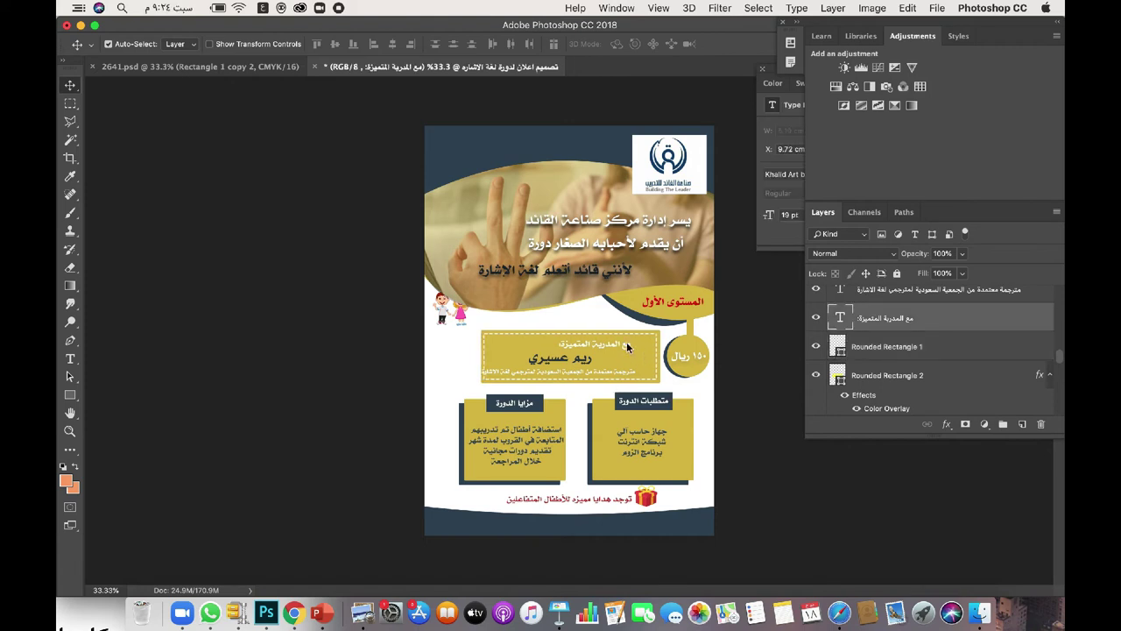
pyautogui.moveTo(628, 348); pyautogui.dragTo(631, 375)
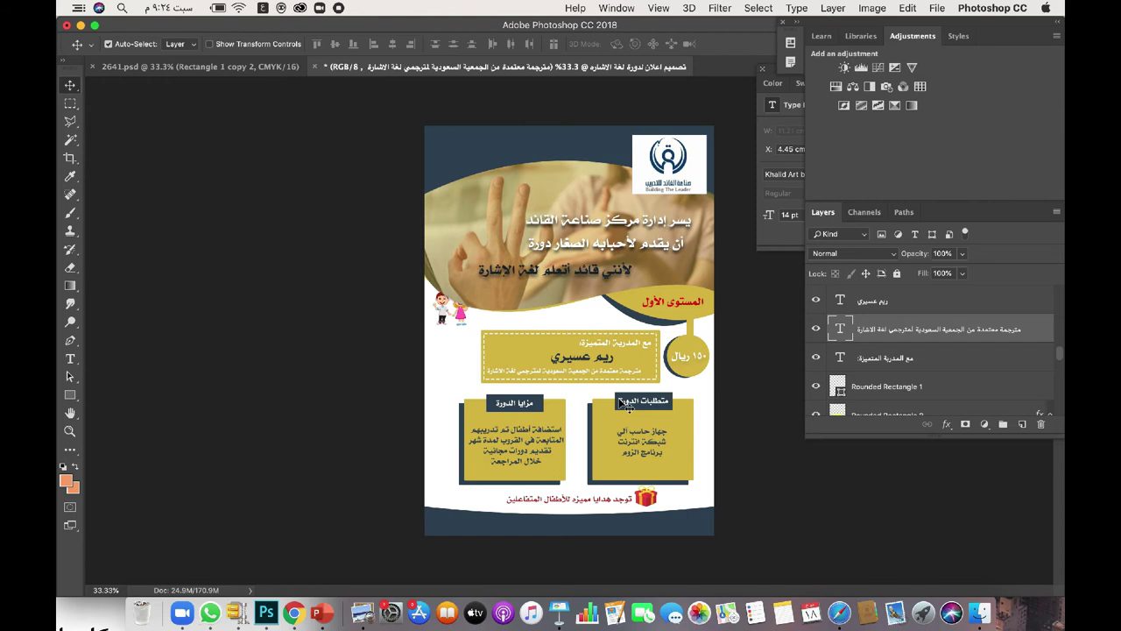
pyautogui.press('Right')
pyautogui.press('Right')
# Lower the children clipart and place the caption "أولاد وبنات" beneath it in colour 34495e at 16 pt.
pyautogui.moveTo(445, 319); pyautogui.dragTo(443, 339)
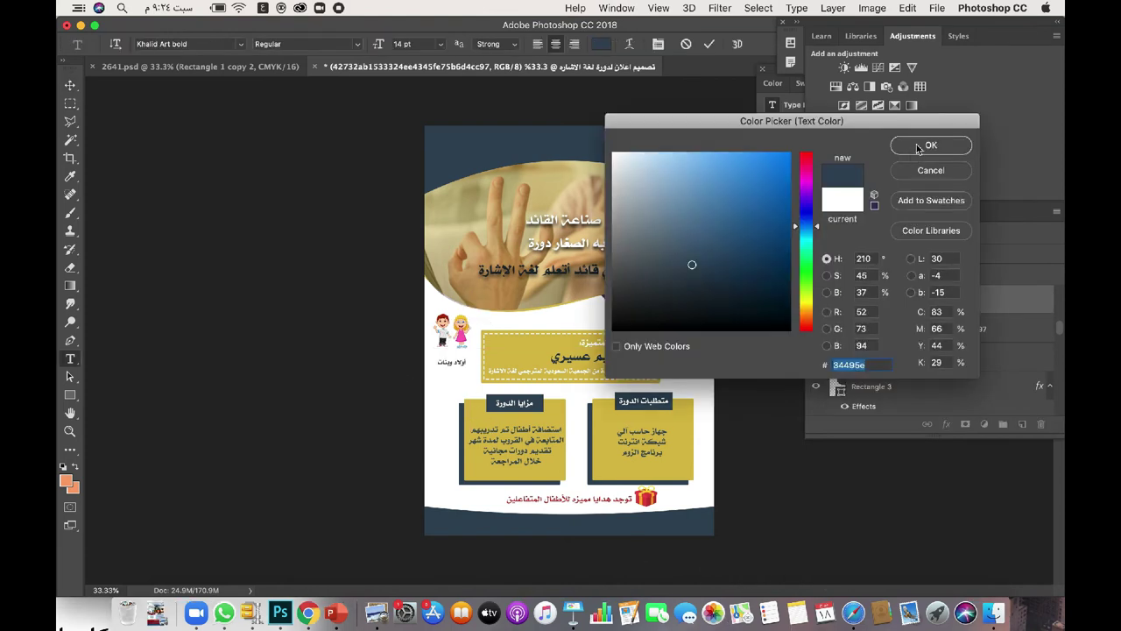
pyautogui.click(920, 147)
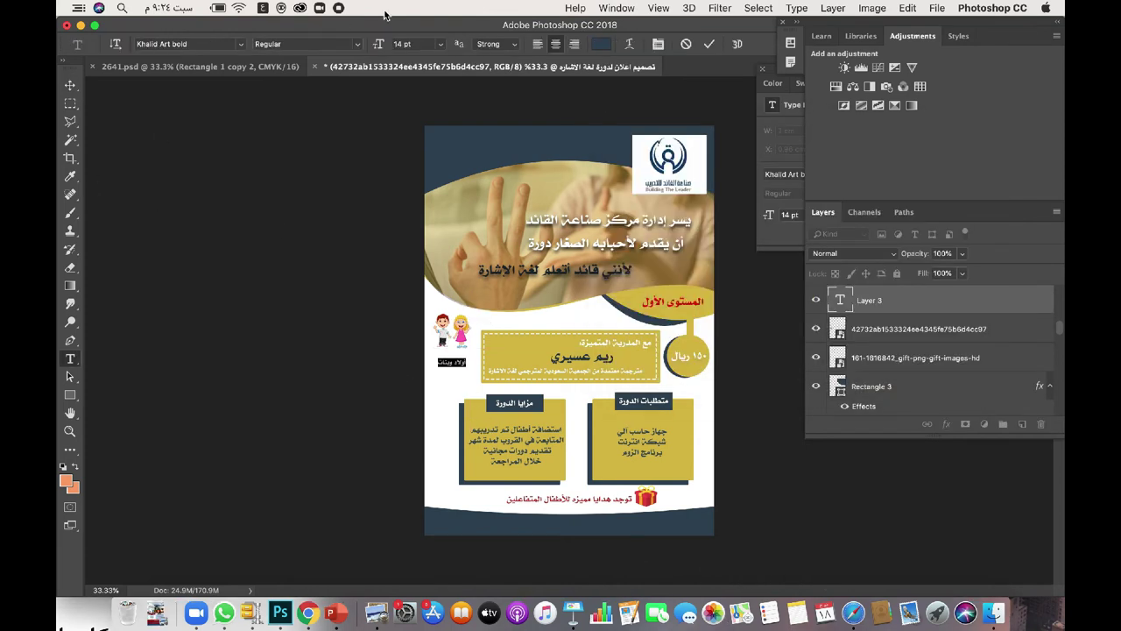
pyautogui.click(440, 43)
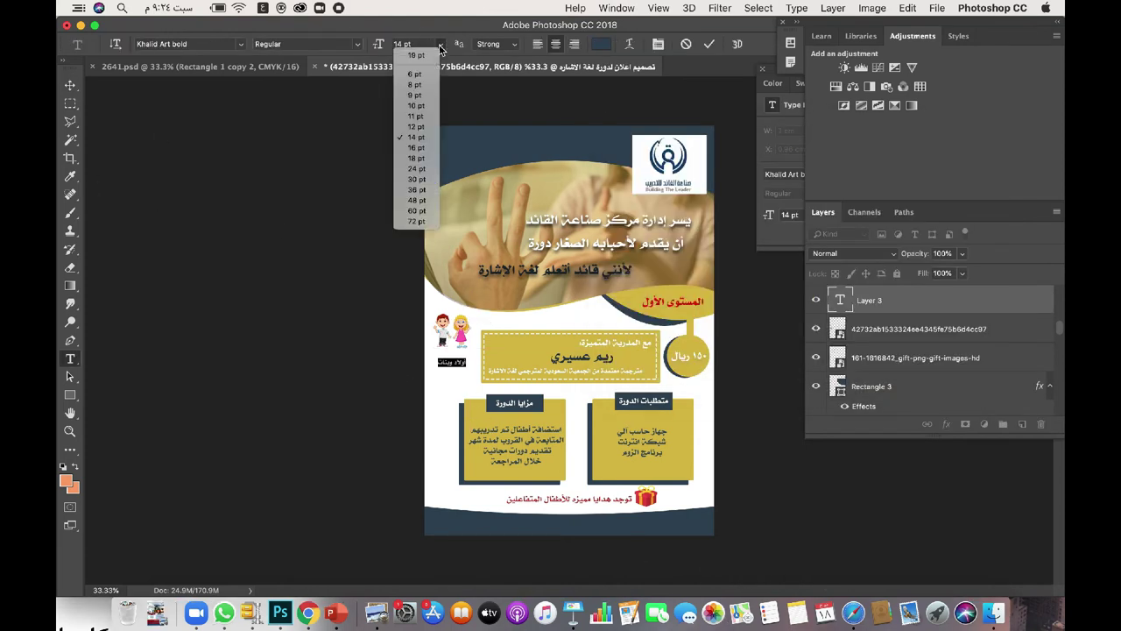
pyautogui.click(428, 147)
pyautogui.click(70, 85)
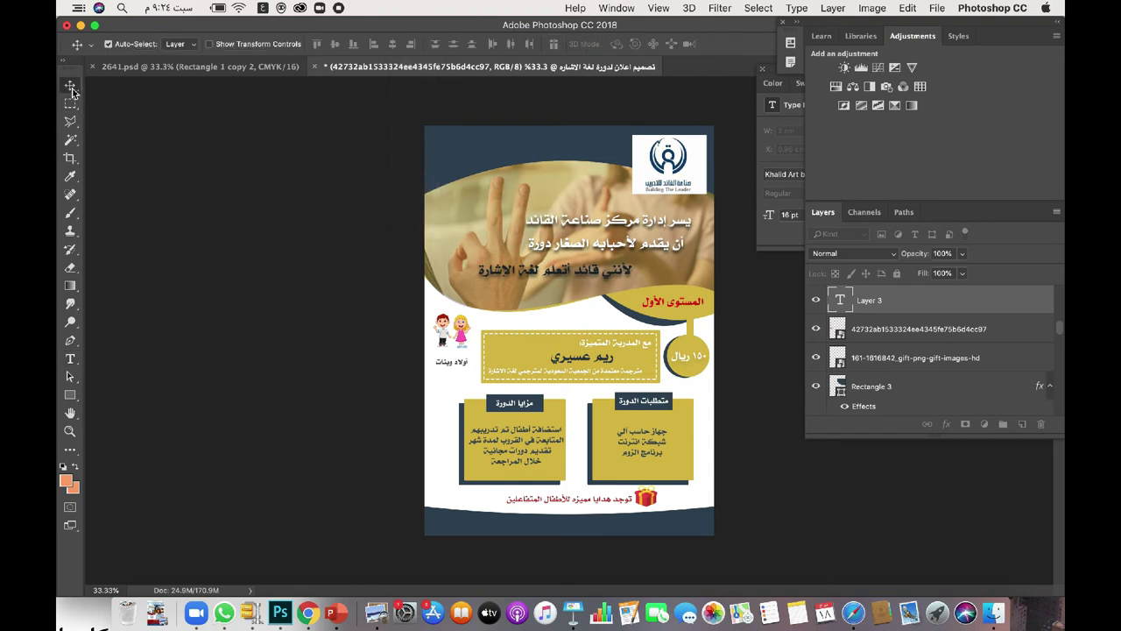
pyautogui.moveTo(467, 368)
pyautogui.mouseDown()
pyautogui.moveTo(464, 326)
pyautogui.moveTo(469, 369)
pyautogui.moveTo(469, 346)
pyautogui.moveTo(464, 361)
pyautogui.mouseUp()
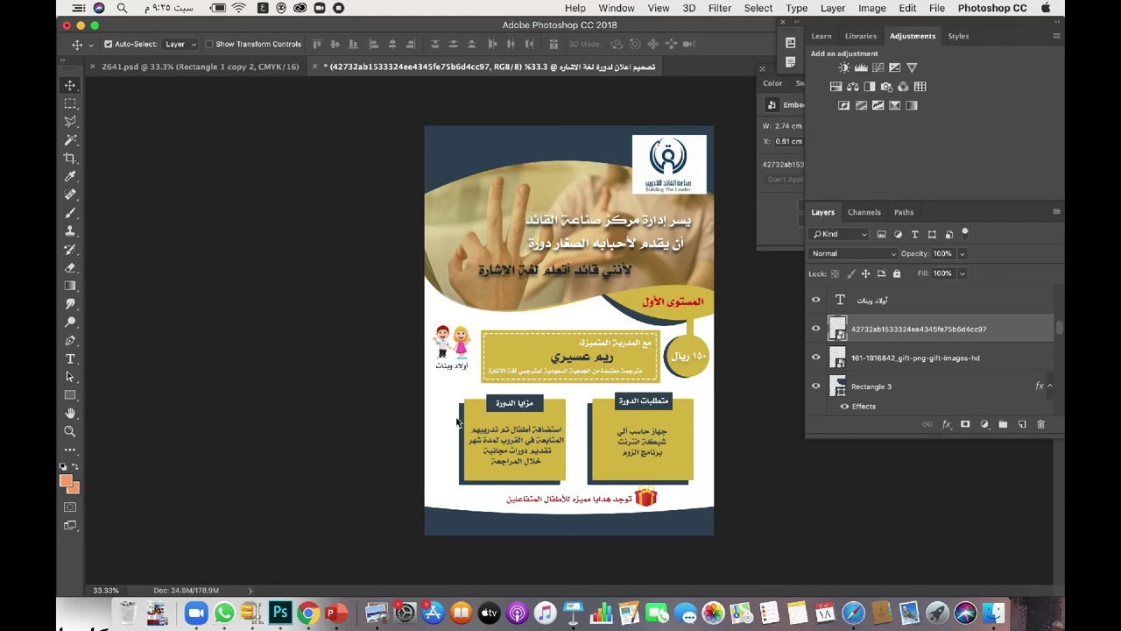
# Set the font size of the children clipart's caption to 17 pt.
pyautogui.click(456, 372)
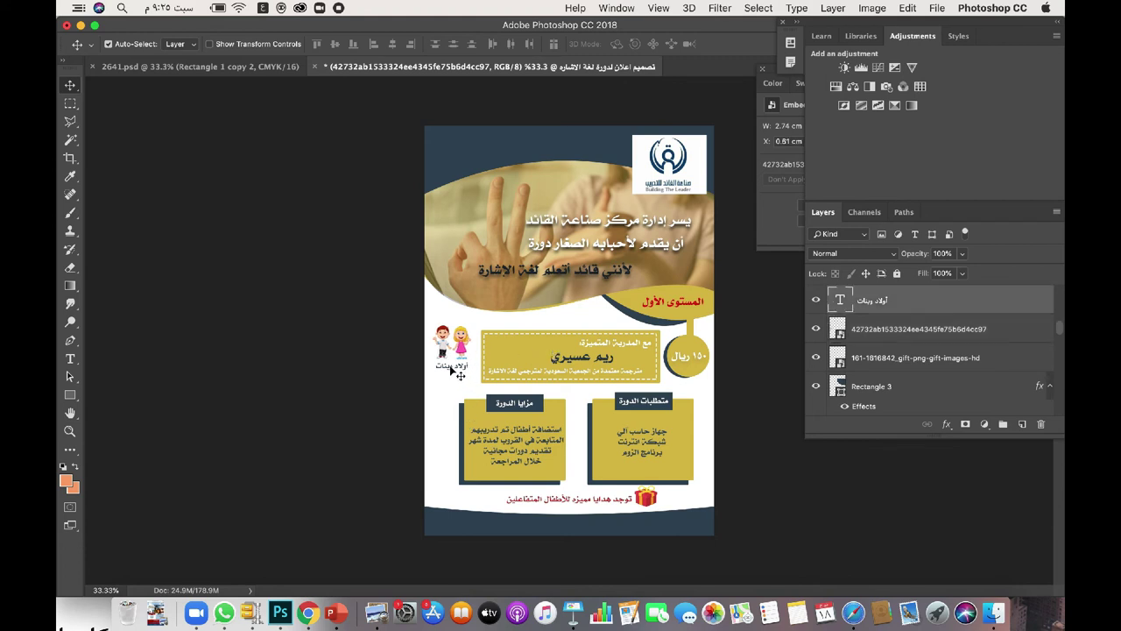
pyautogui.click(70, 358)
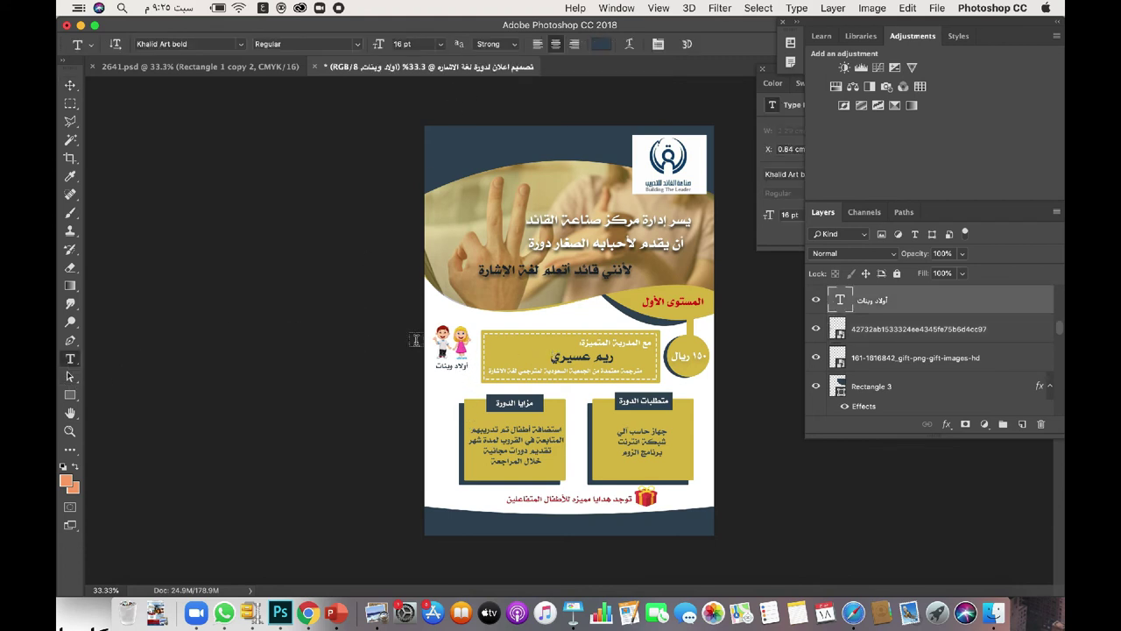
pyautogui.tripleClick(456, 366)
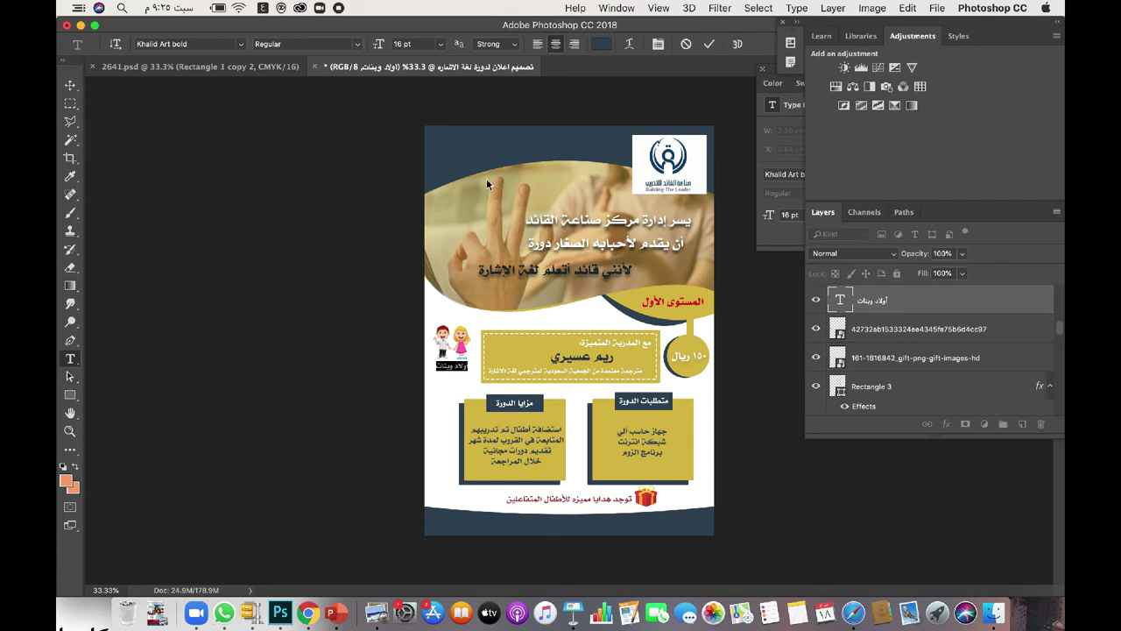
pyautogui.click(423, 43)
pyautogui.write('17')
pyautogui.press('Return')
pyautogui.click(70, 85)
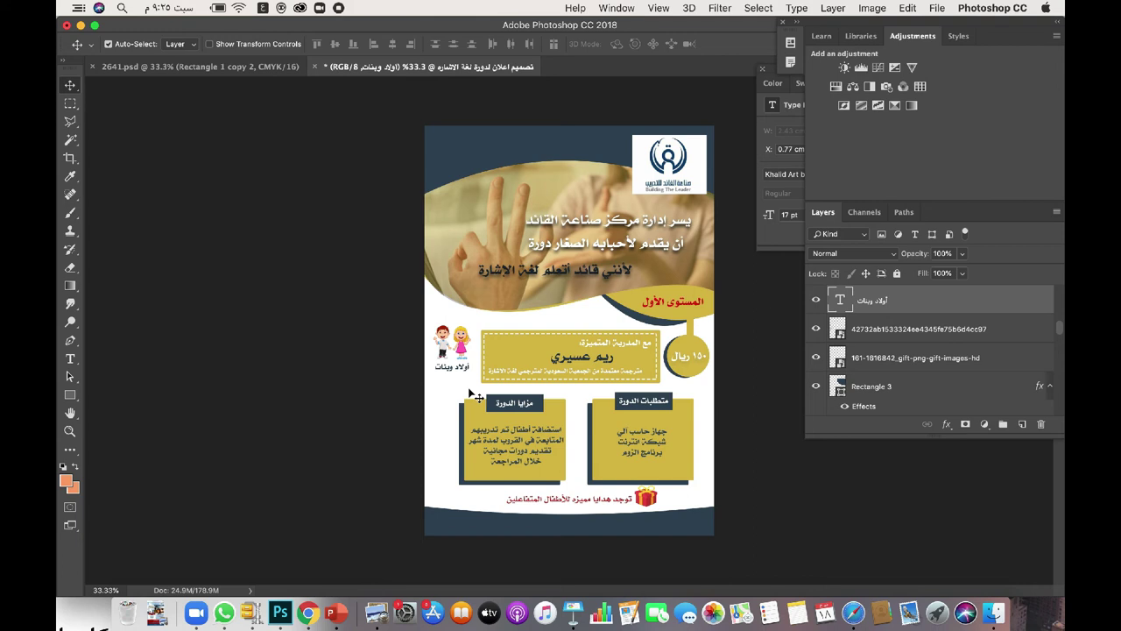
# Add the age-range line "من ٨-١٥ سنة" below the children caption.
pyautogui.click(70, 358)
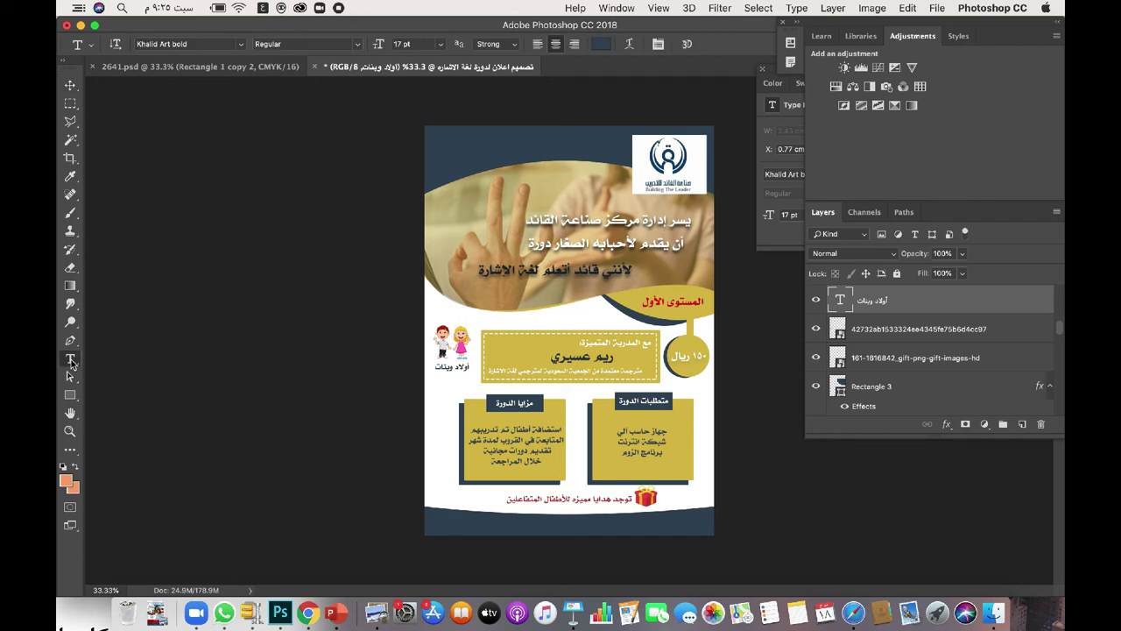
pyautogui.click(459, 379)
pyautogui.write('من')
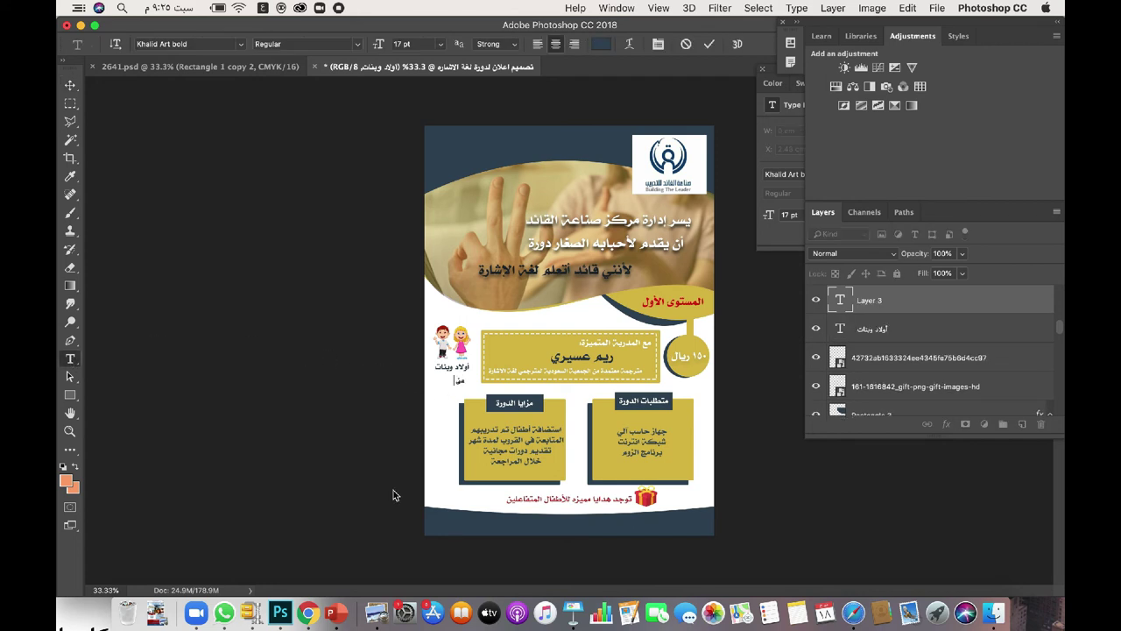
pyautogui.write('هـ')
pyautogui.write('ا')
pyautogui.write('-١٥ سنة')
# Colour the age-range line red c13737, sampled from the gifts text, and adjust its position under the caption.
pyautogui.moveTo(479, 379); pyautogui.dragTo(438, 379)
pyautogui.click(603, 45)
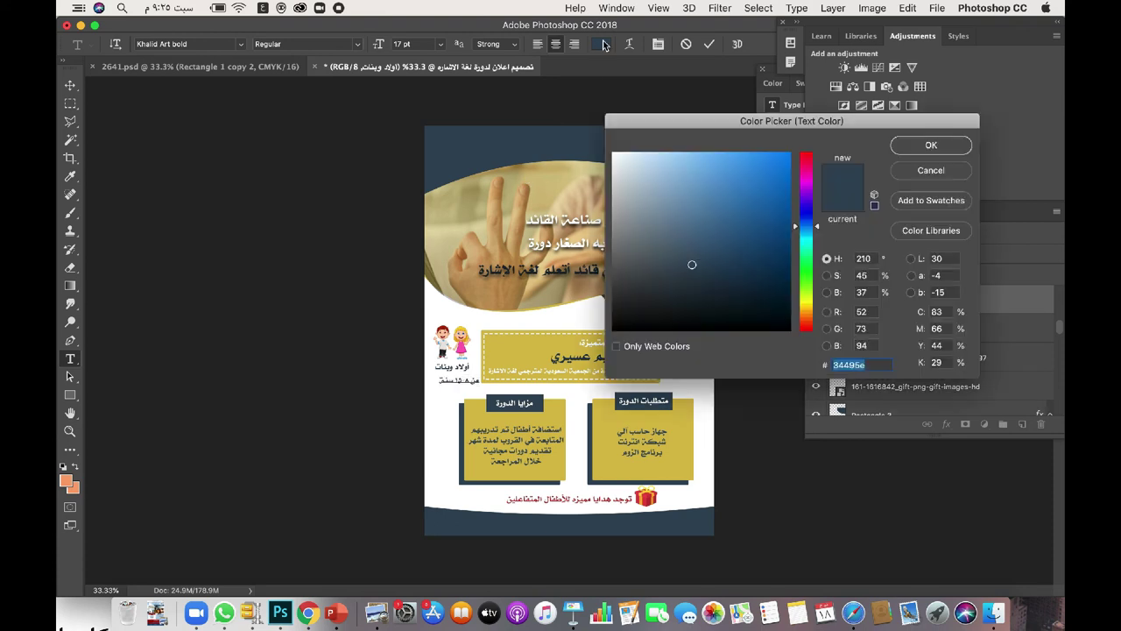
pyautogui.click(616, 496)
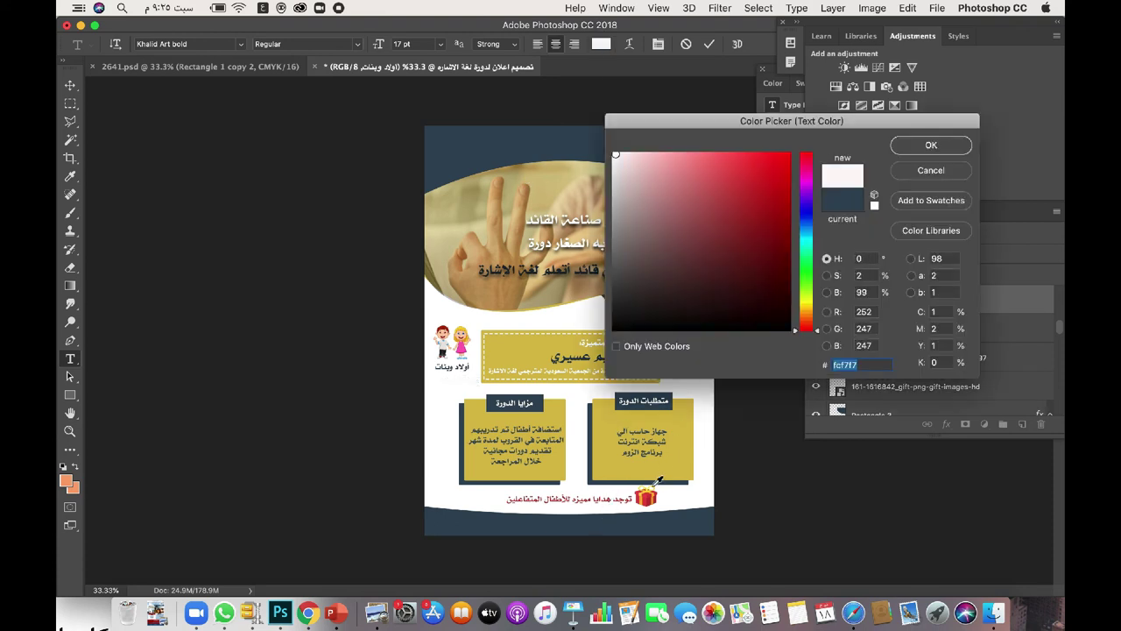
pyautogui.click(631, 502)
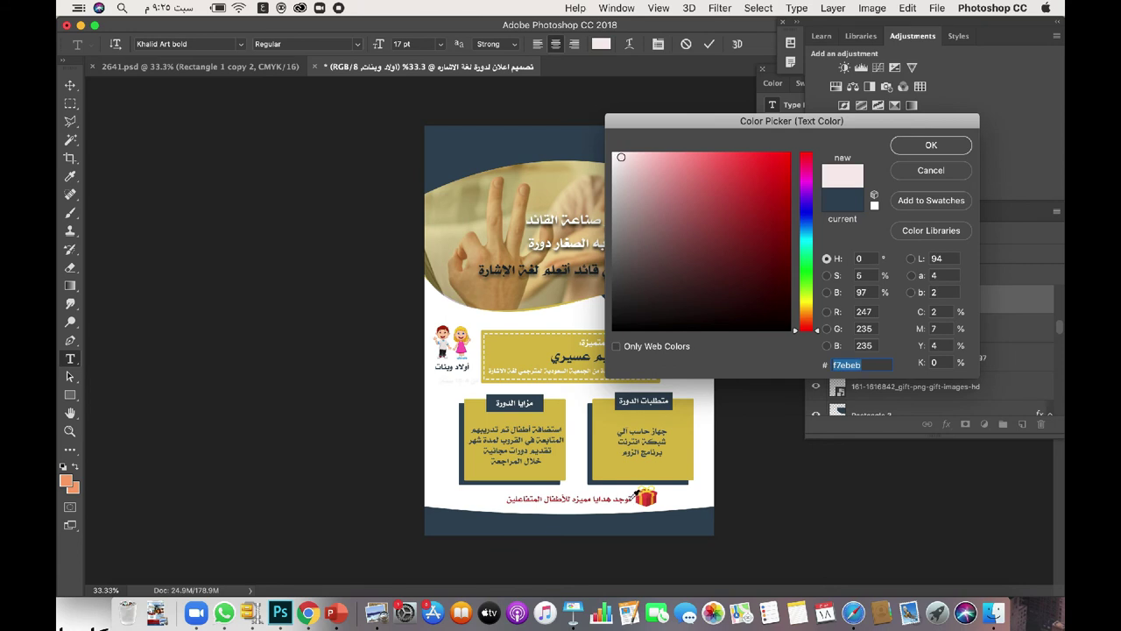
pyautogui.click(634, 498)
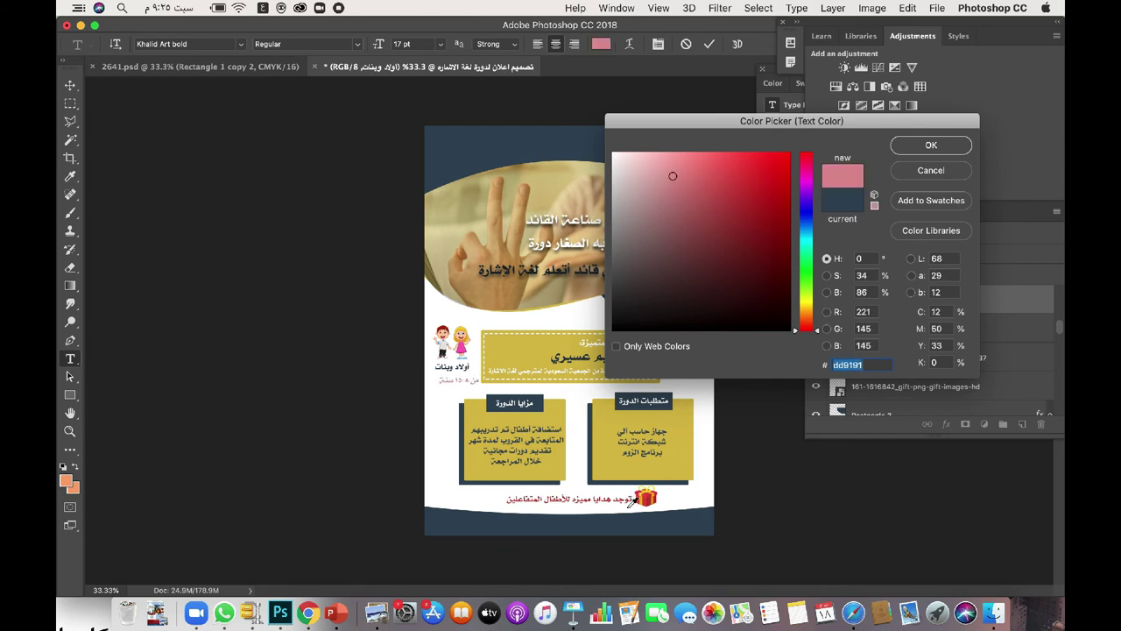
pyautogui.click(621, 502)
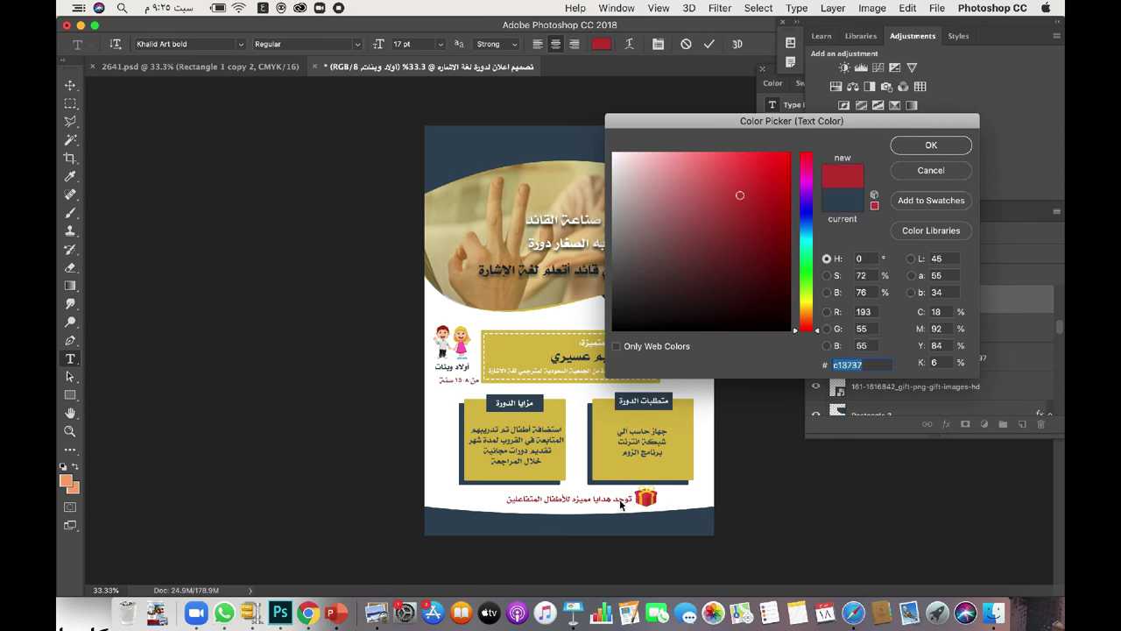
pyautogui.click(924, 149)
pyautogui.click(70, 88)
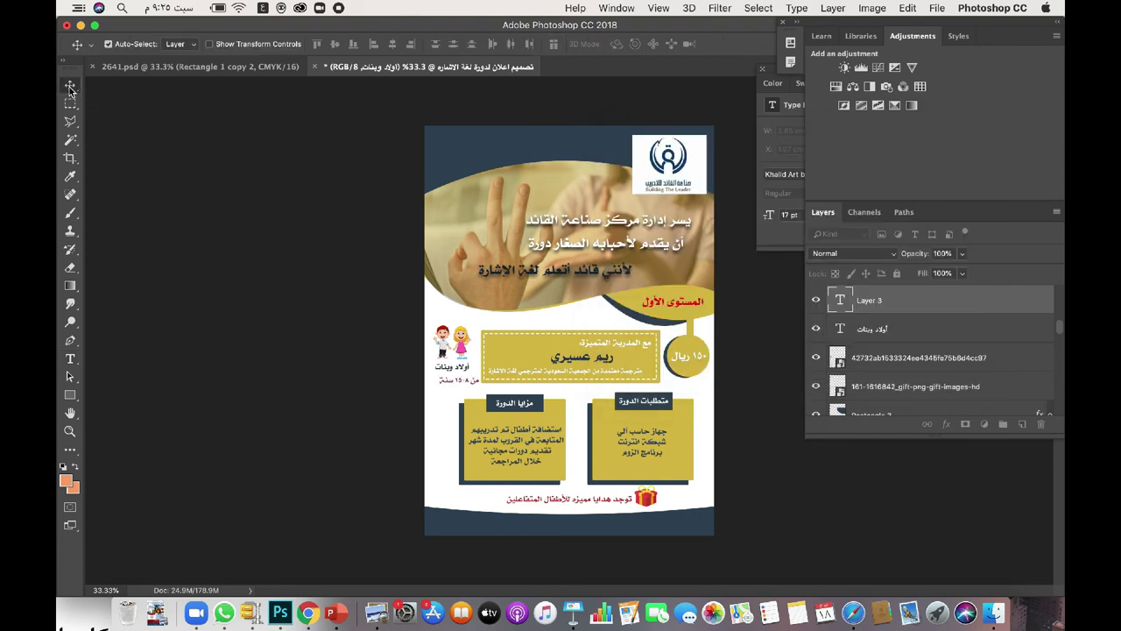
pyautogui.moveTo(452, 380); pyautogui.dragTo(451, 379)
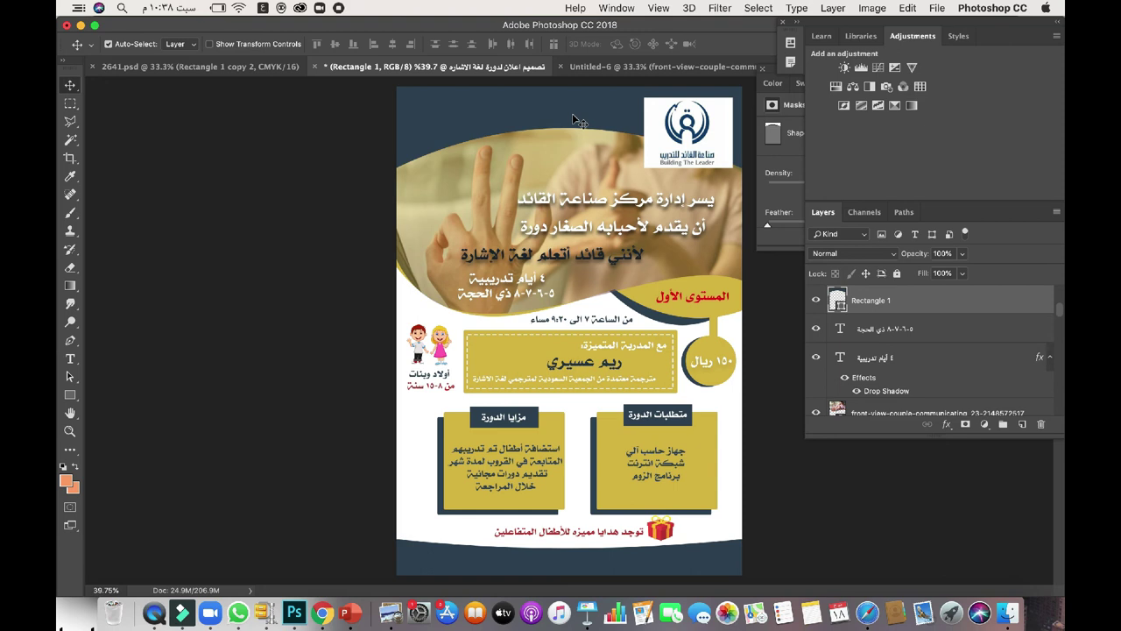
# Duplicate the dark blue header shape and place the copy so its curved edge overlaps the photo below the original.
pyautogui.press('super+c')
pyautogui.press('super+v')
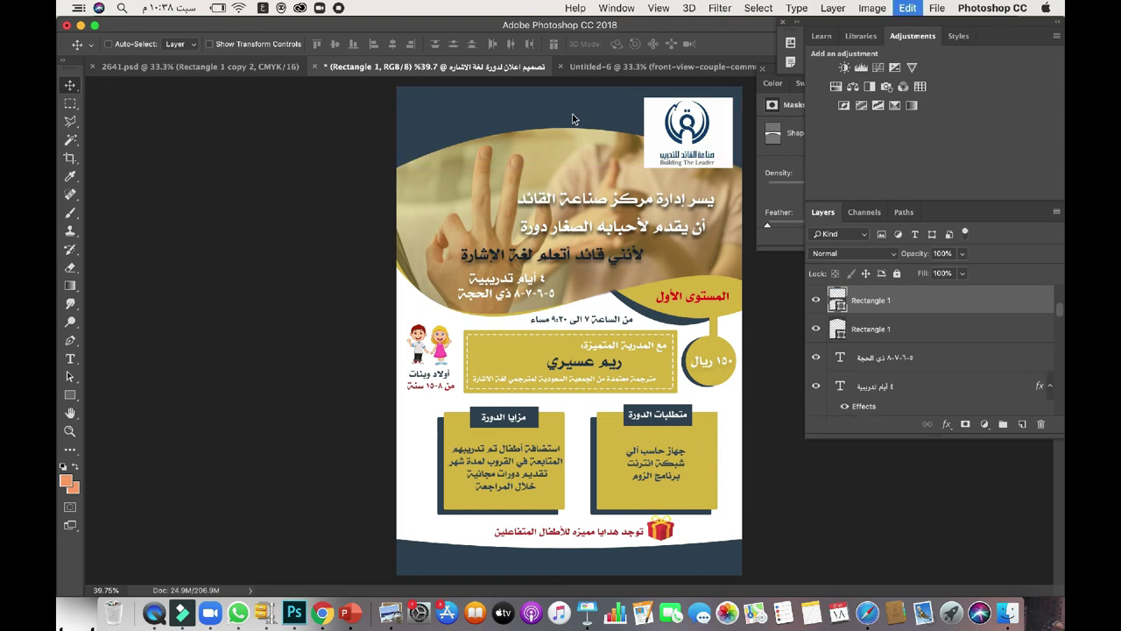
pyautogui.moveTo(555, 316); pyautogui.dragTo(547, 135)
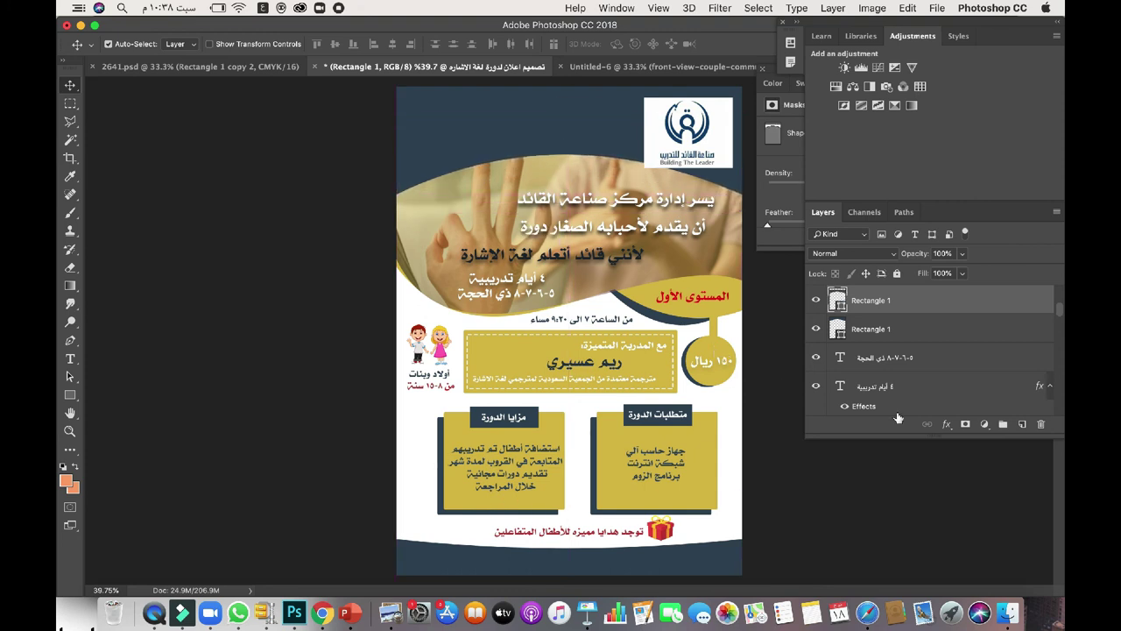
# Reduce the duplicated header shape's layer opacity to 35% through its blending options.
pyautogui.click(946, 424)
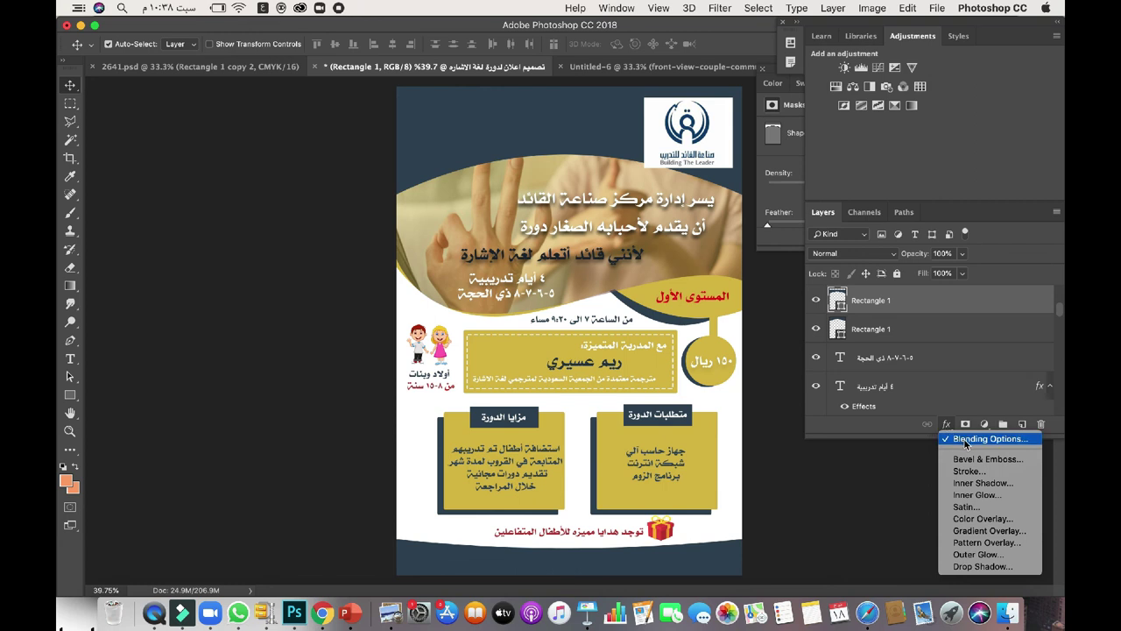
pyautogui.click(967, 439)
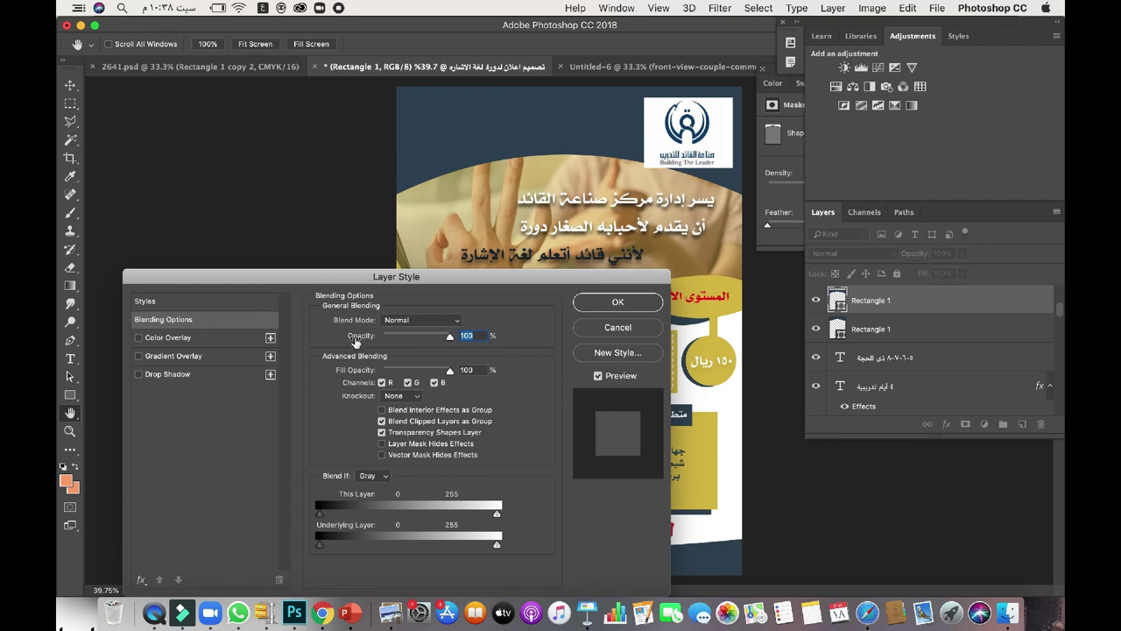
pyautogui.moveTo(451, 338); pyautogui.dragTo(406, 339)
pyautogui.click(618, 301)
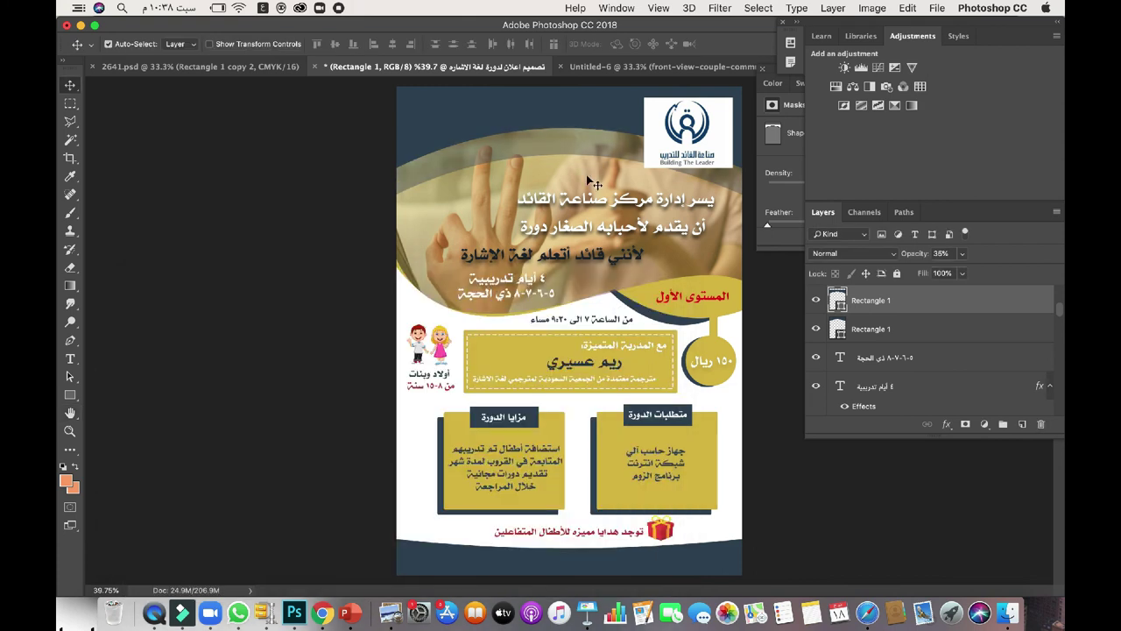
# Move the translucent header copy up until only a thin band shows along the photo's upper curve.
pyautogui.moveTo(588, 139); pyautogui.dragTo(587, 131)
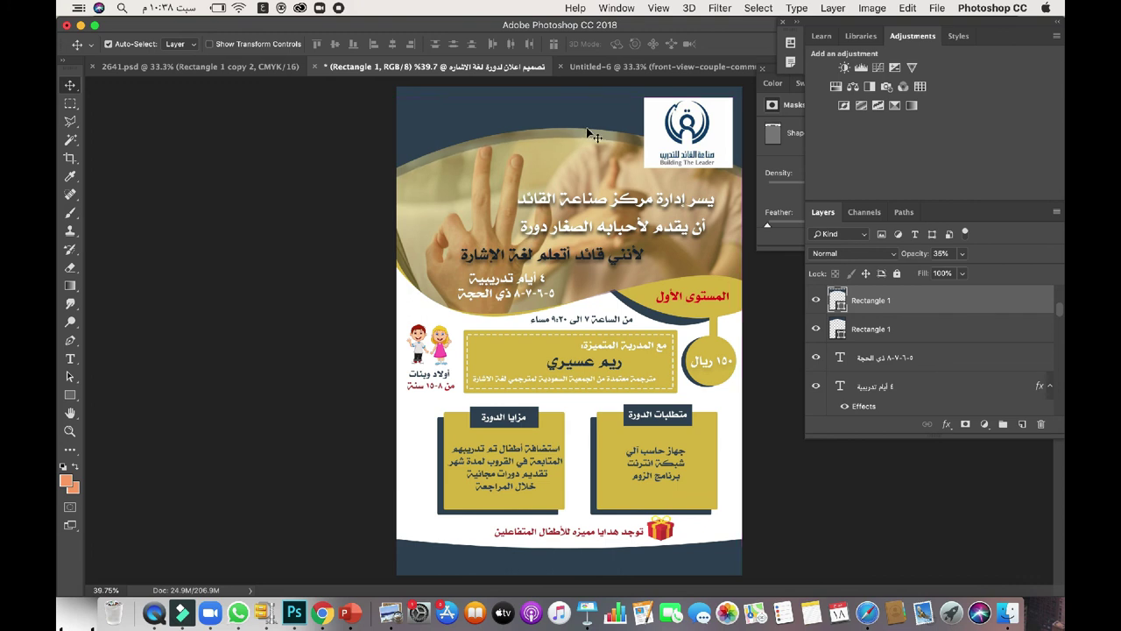
pyautogui.press('Up')
pyautogui.press('Up')
pyautogui.press('Up')
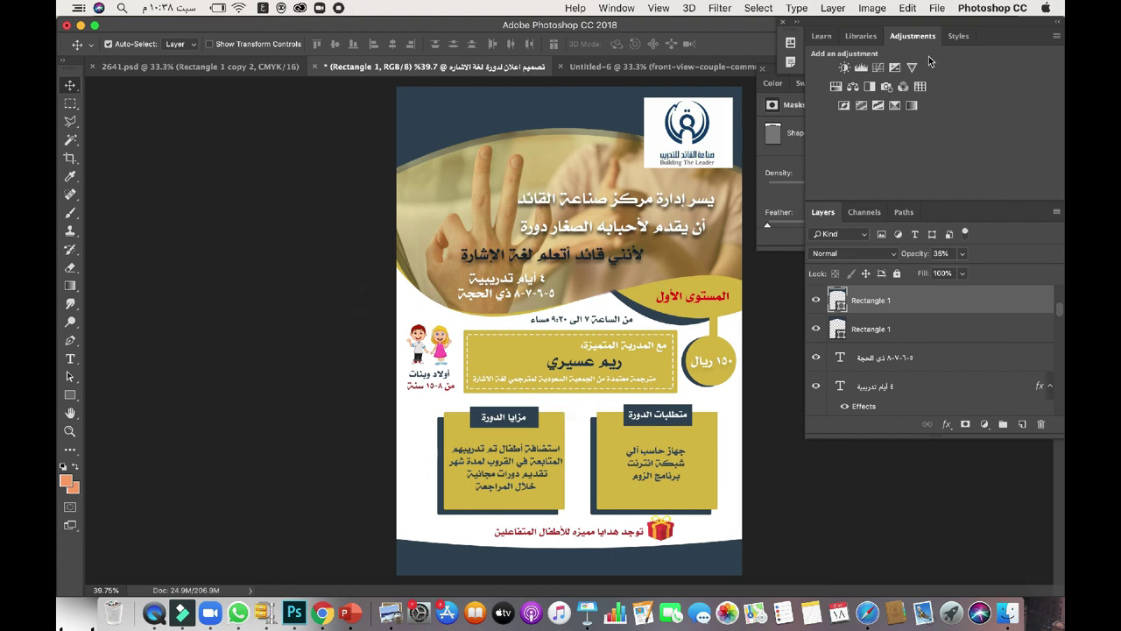
# Save a copy of the poster to the Desktop as "تصميم جديد" in PNG format.
pyautogui.click(936, 9)
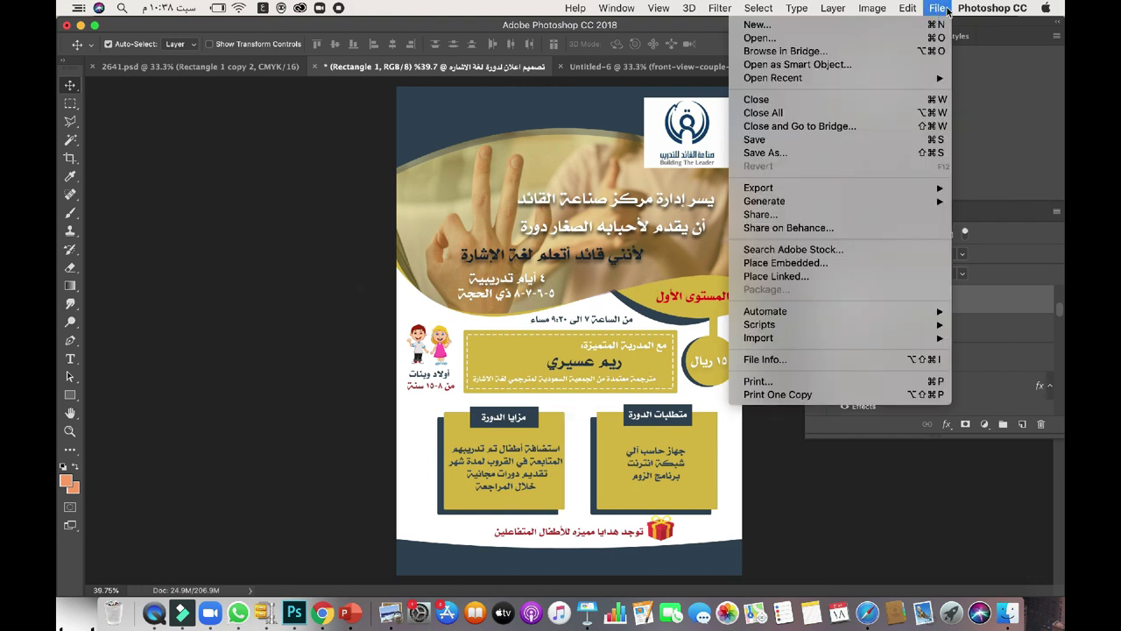
pyautogui.click(860, 154)
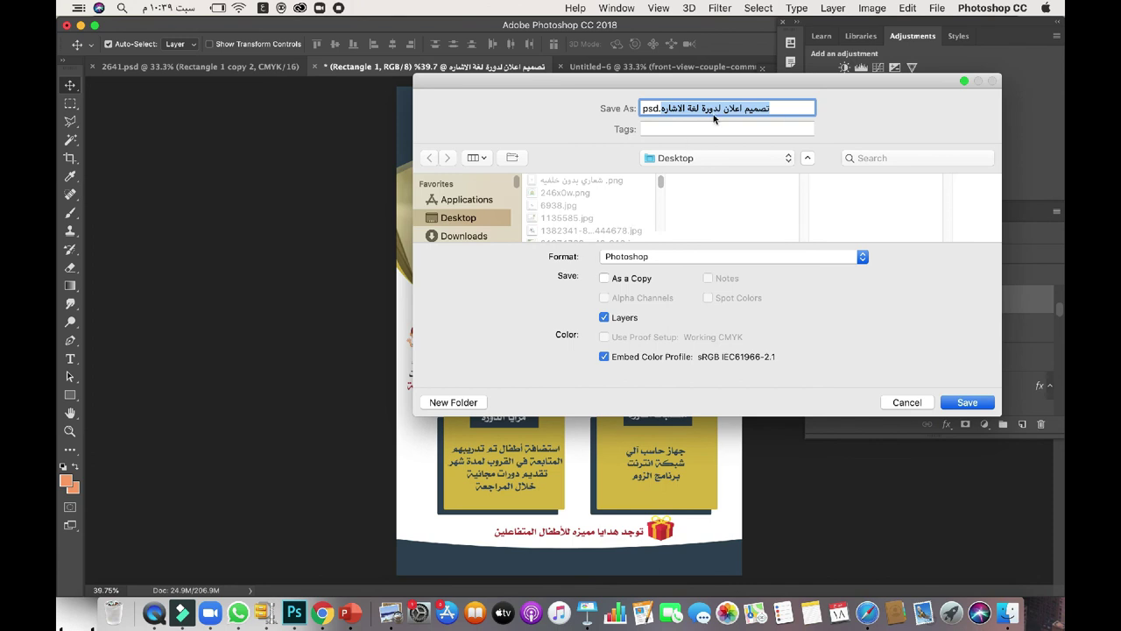
pyautogui.write('تصميم جد')
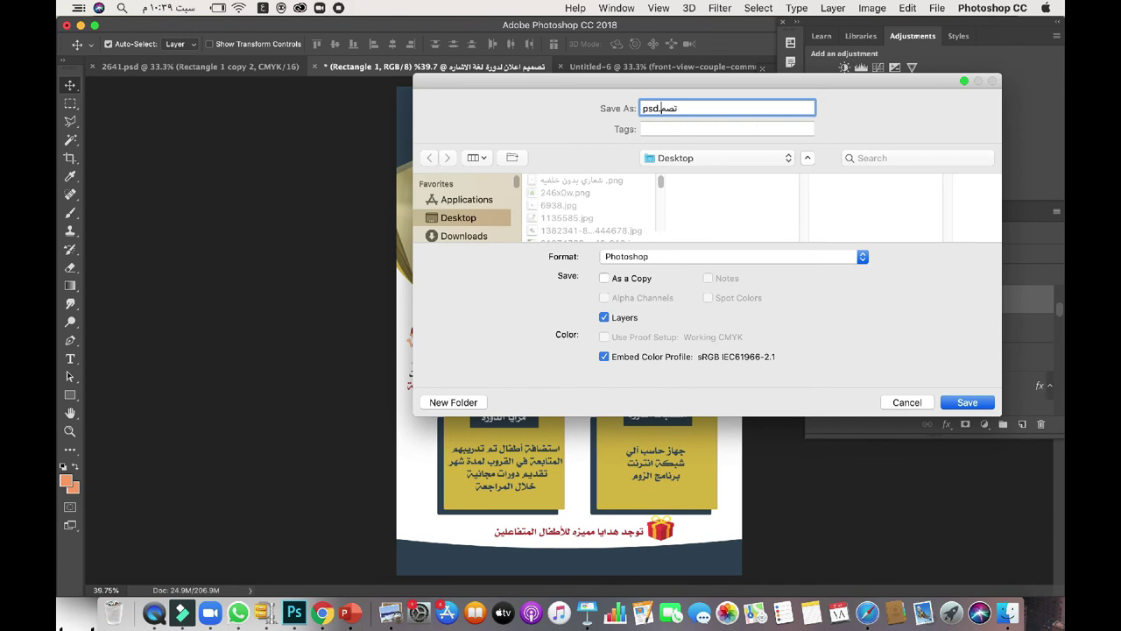
pyautogui.write('يد')
pyautogui.click(630, 259)
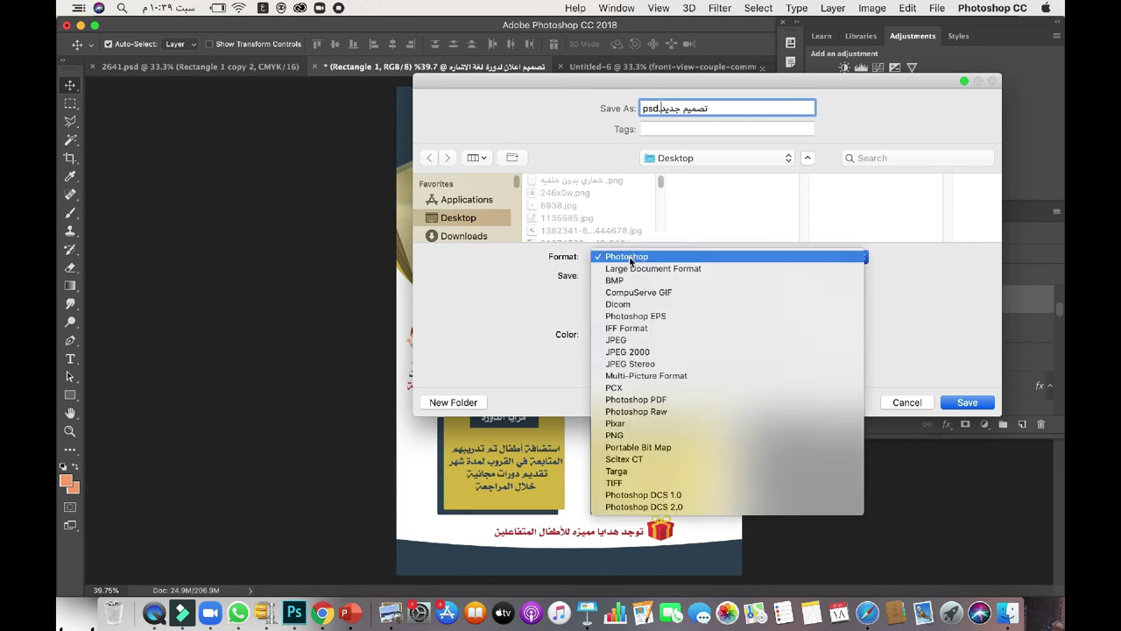
pyautogui.click(624, 436)
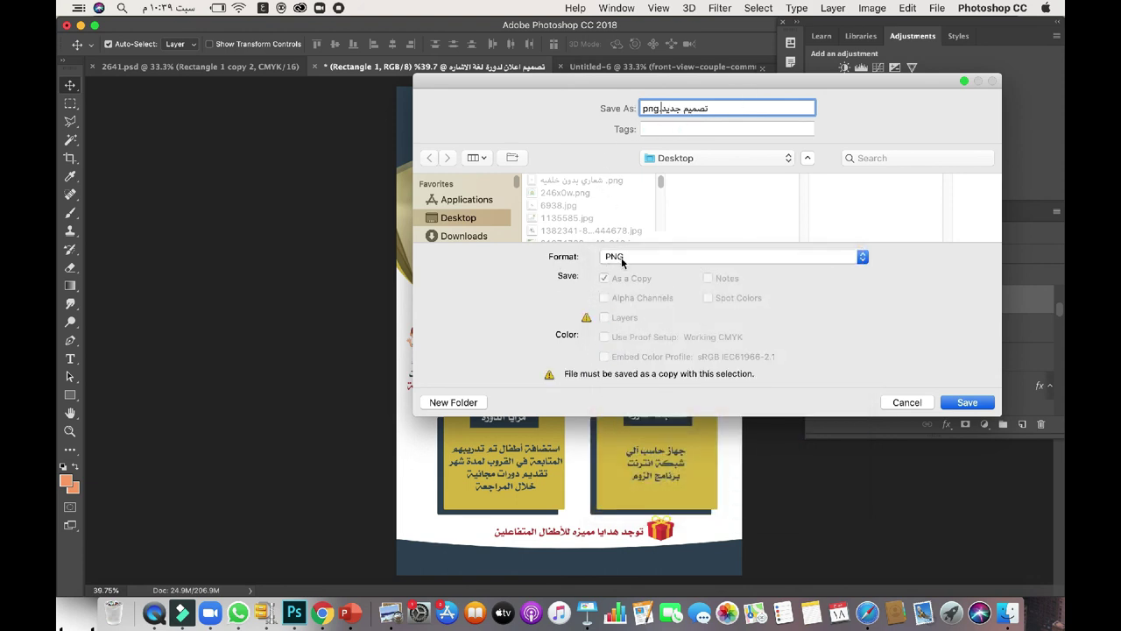
pyautogui.click(720, 160)
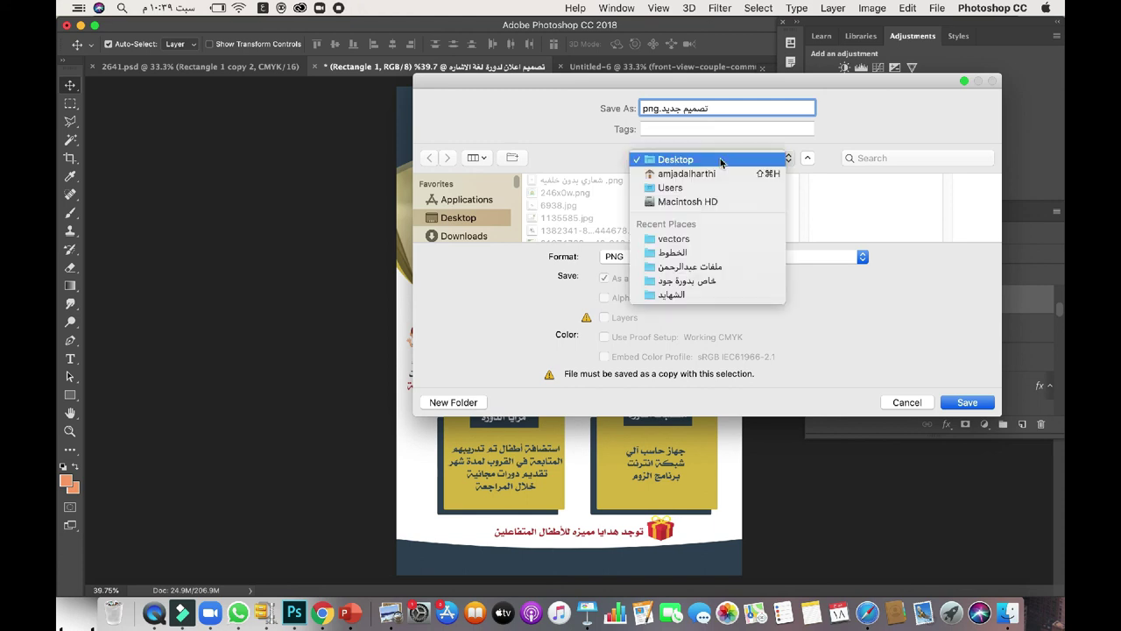
pyautogui.click(721, 160)
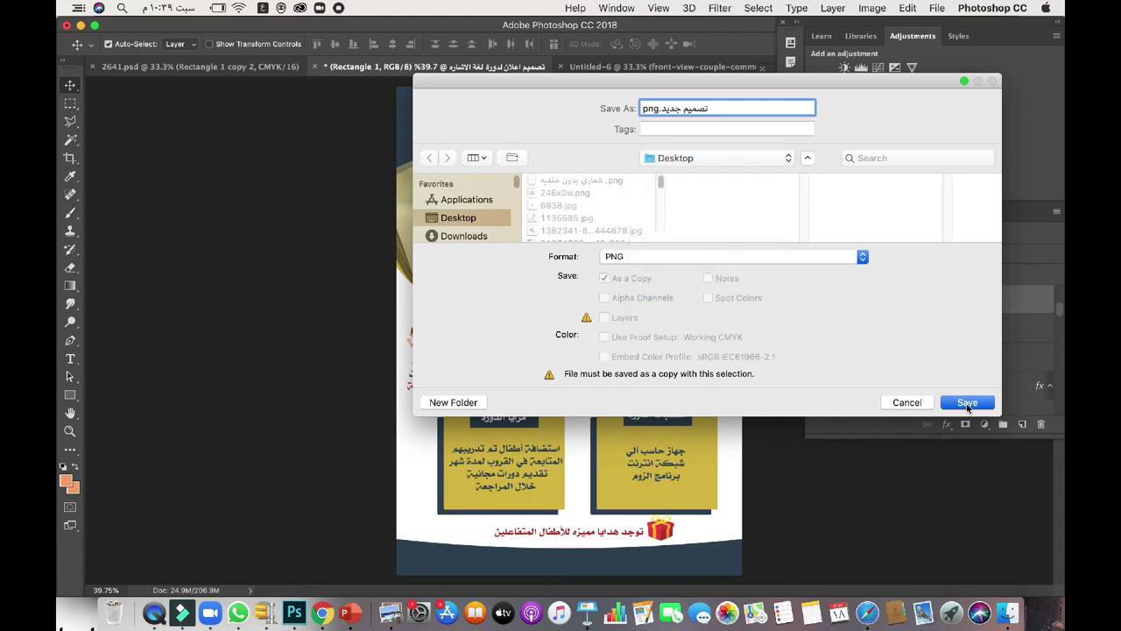
pyautogui.click(968, 403)
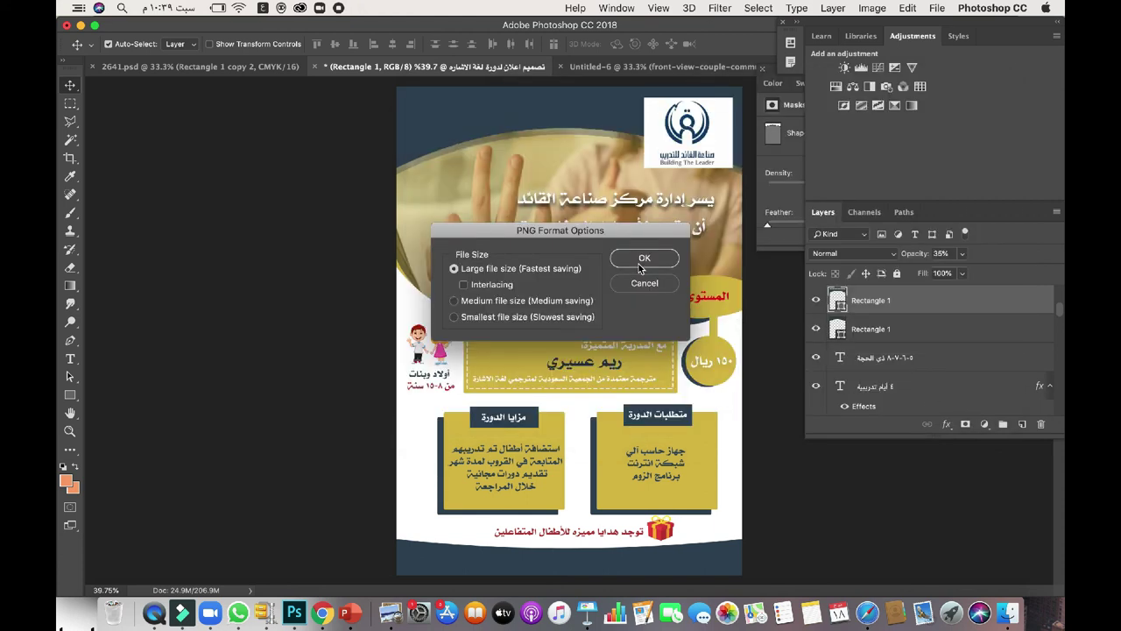